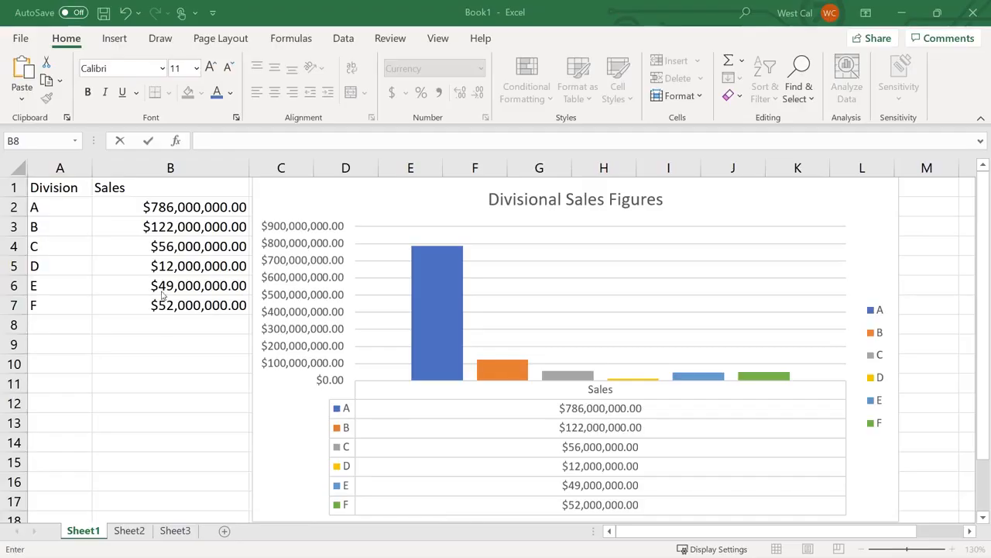
# Select the Divisional Sales Figures chart and review the available chart elements, quick layouts and color palettes.
pyautogui.click(170, 319)
pyautogui.click(349, 207)
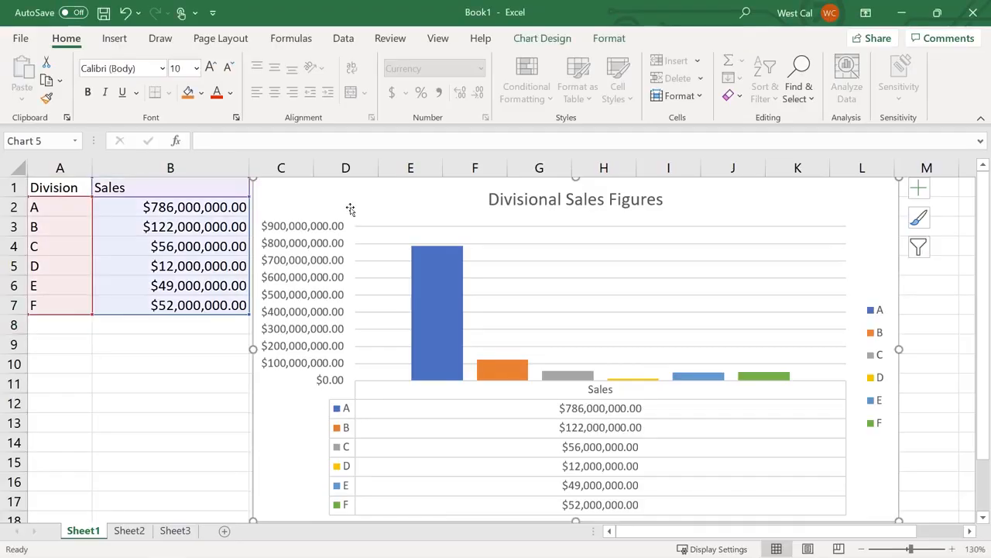
pyautogui.click(526, 40)
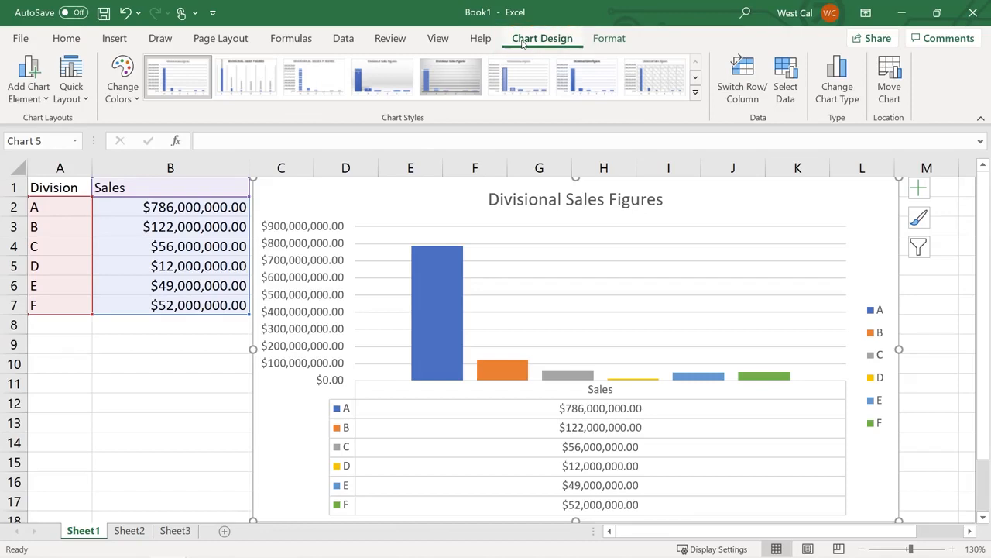
pyautogui.click(36, 90)
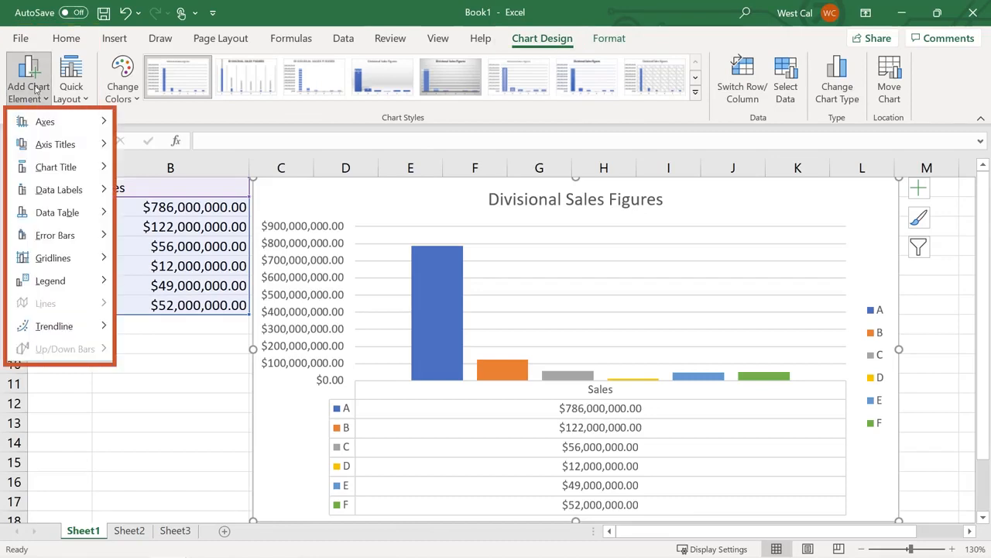
pyautogui.click(35, 90)
pyautogui.click(71, 83)
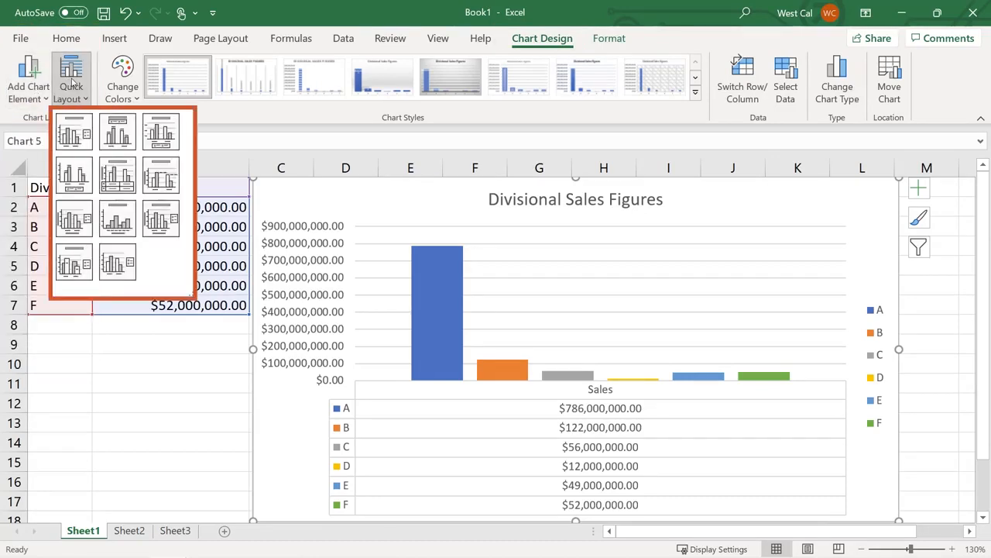
pyautogui.click(72, 82)
pyautogui.click(122, 74)
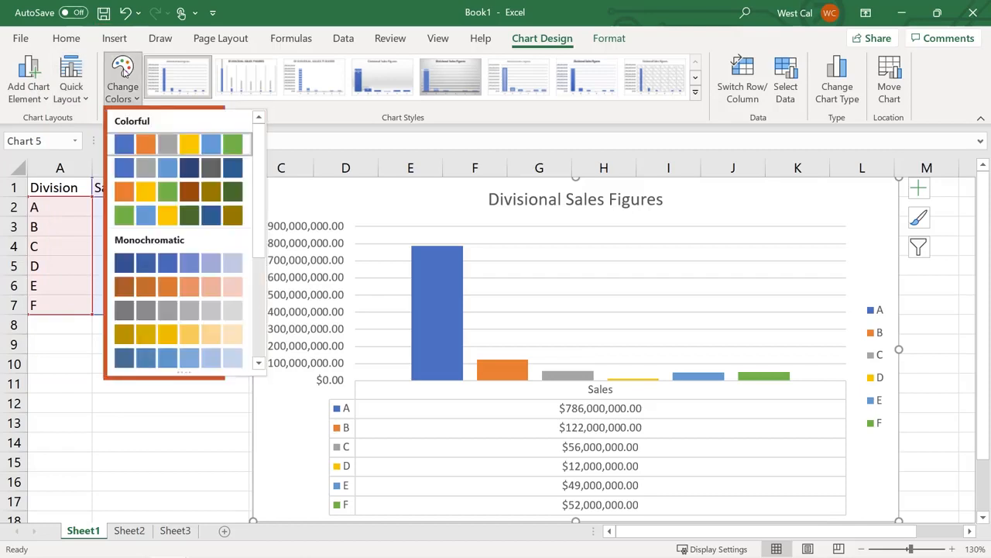
pyautogui.click(123, 74)
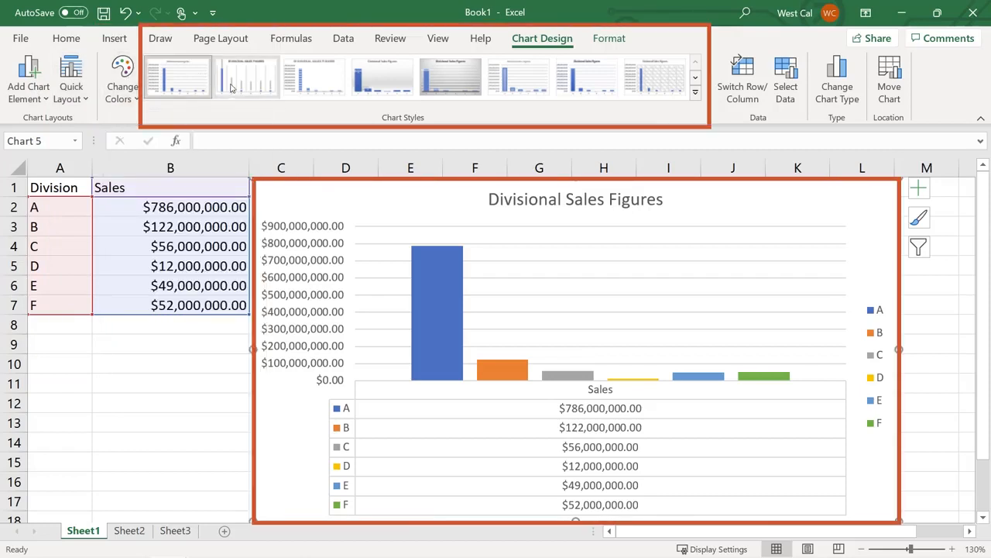
# Try switching the chart's rows and columns, revert the switch, and inspect the chart's data source settings.
pyautogui.click(745, 99)
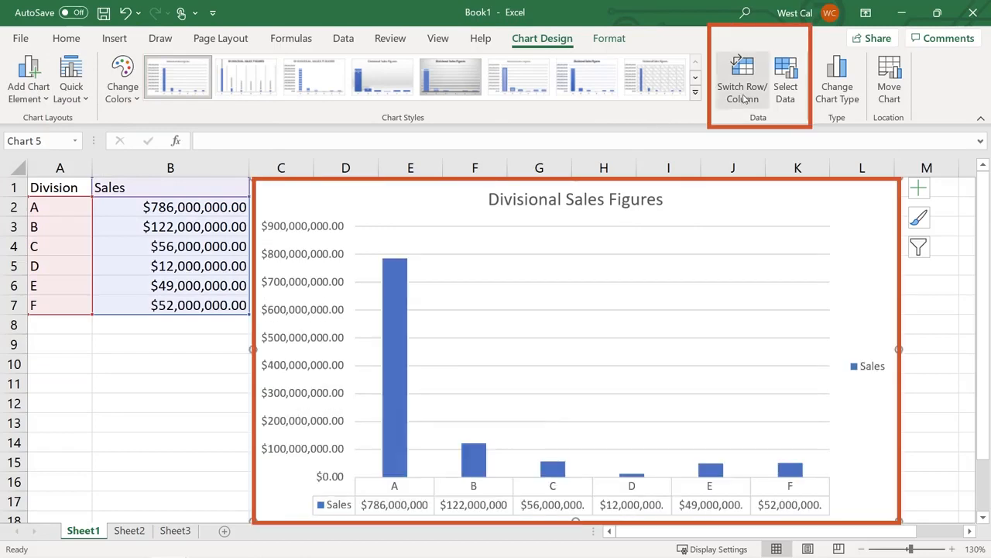
pyautogui.click(744, 99)
pyautogui.click(785, 98)
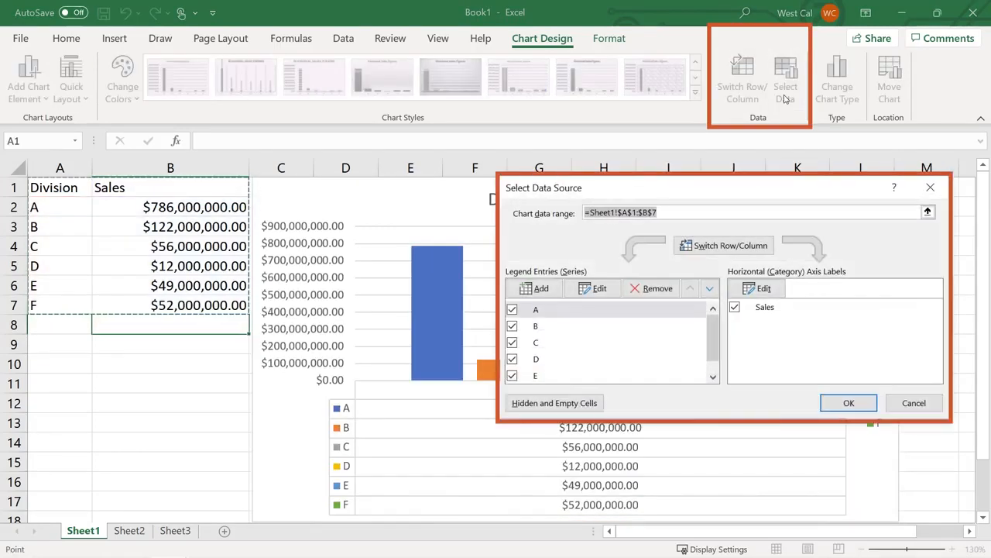
pyautogui.press('Escape')
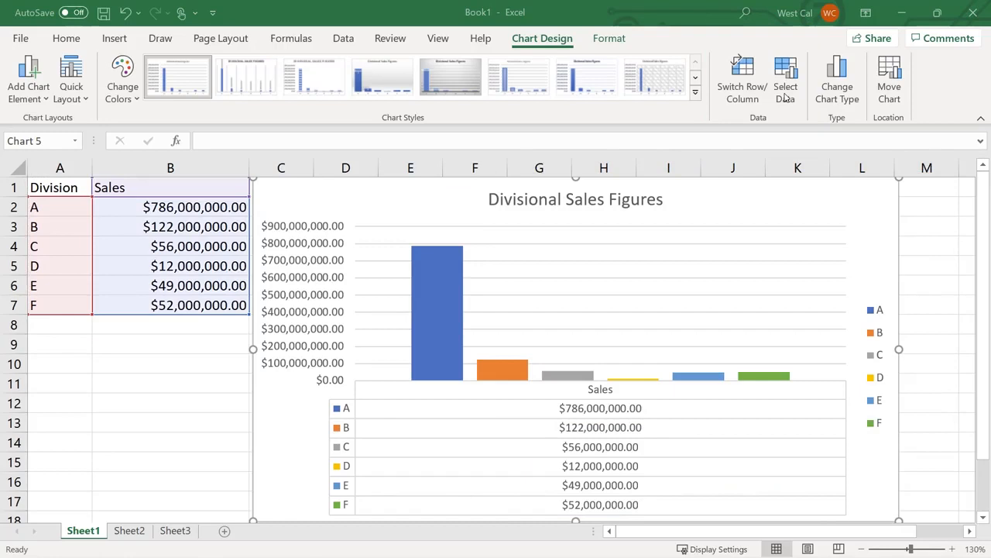
# Examine the chart type options for the Divisional Sales Figures chart and open its location options.
pyautogui.click(829, 94)
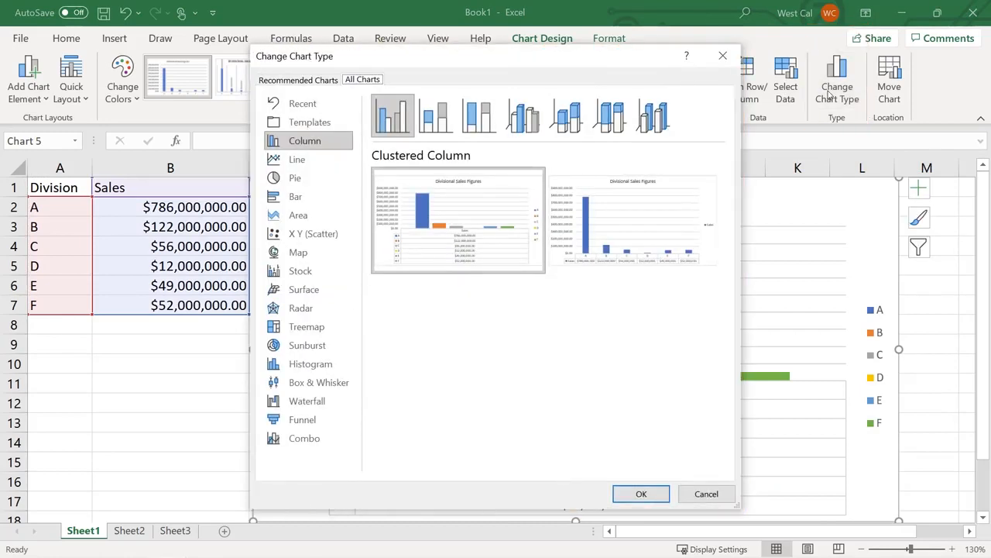
pyautogui.press('Escape')
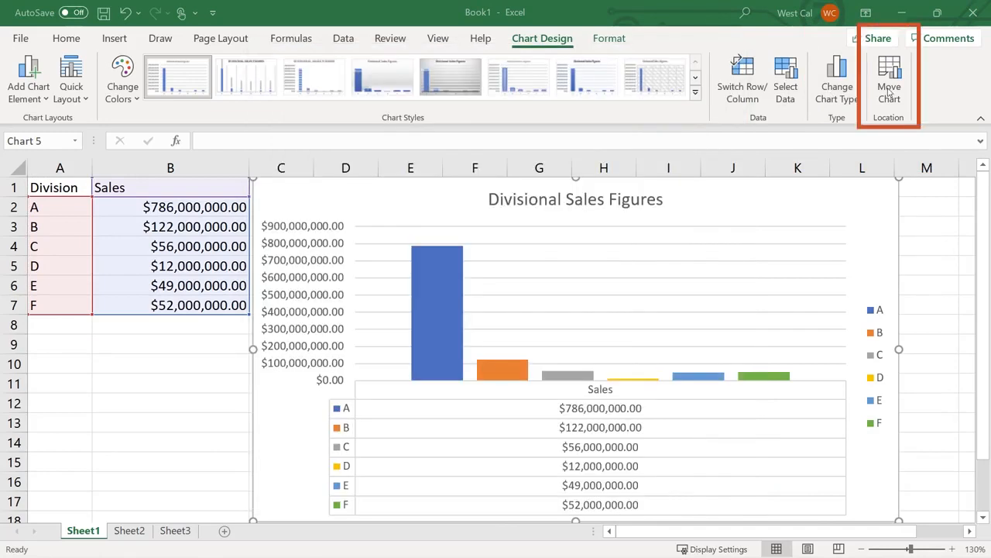
pyautogui.click(889, 92)
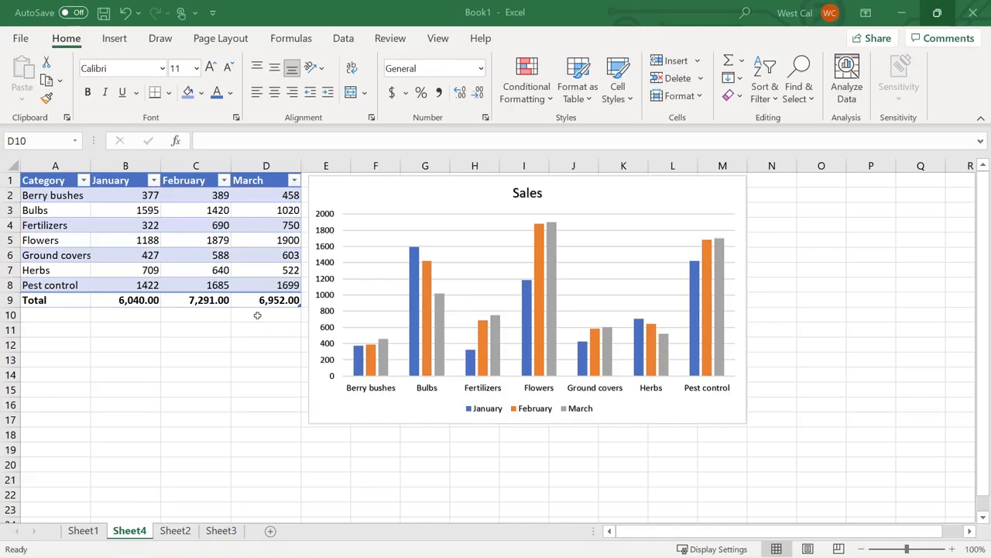
# Select the Sales chart of monthly category figures and open the formatting options for its chart area.
pyautogui.click(257, 317)
pyautogui.click(466, 195)
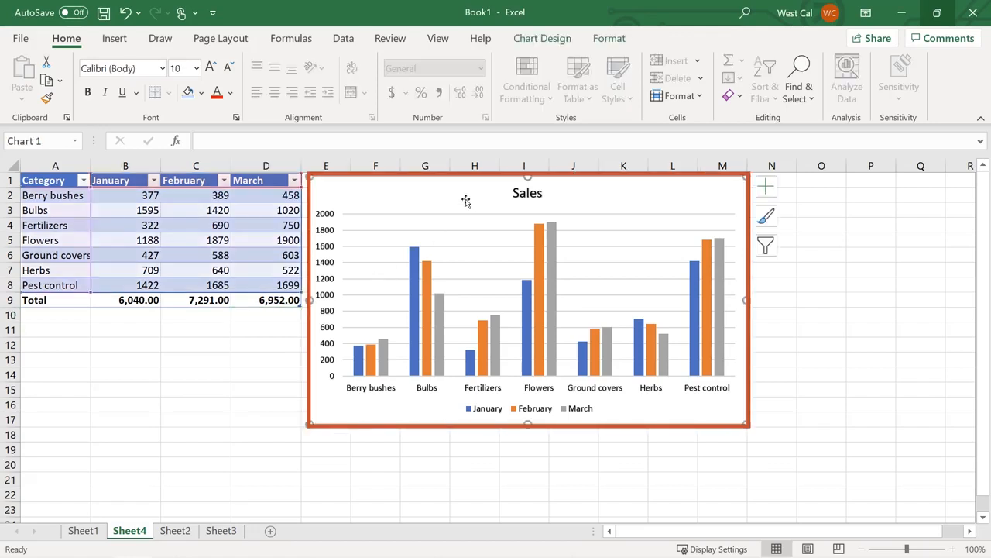
pyautogui.click(609, 39)
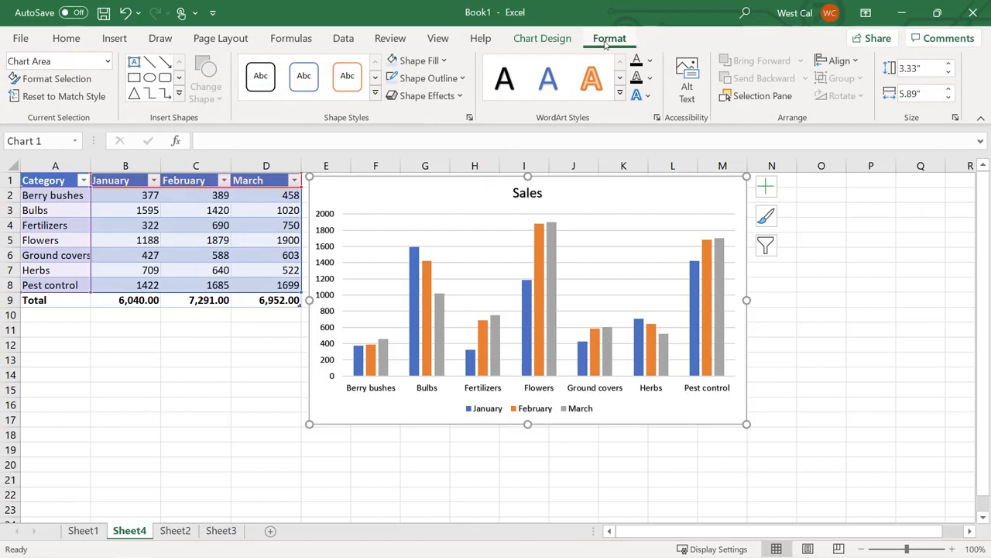
pyautogui.click(85, 79)
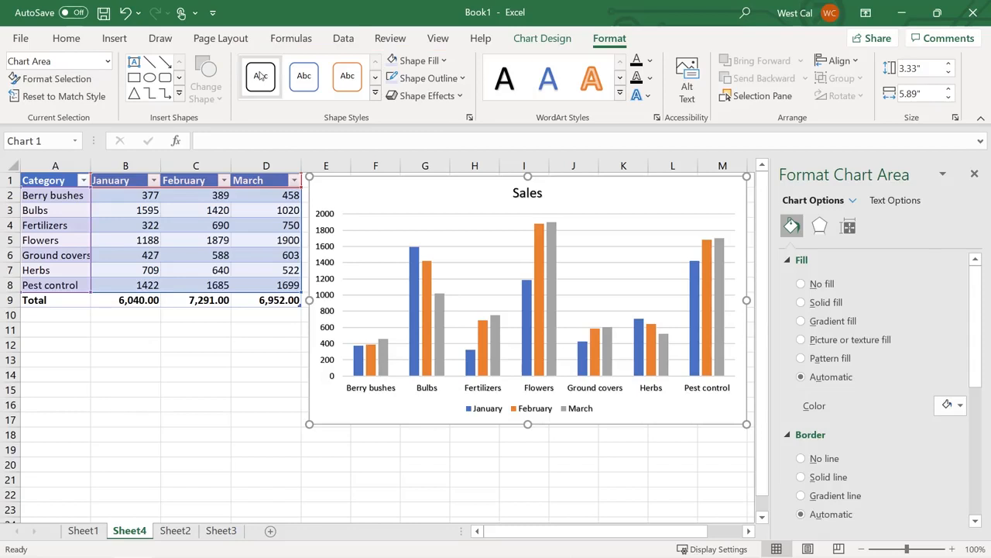
# Give the Sales chart area a light blue fill and an orange outline.
pyautogui.click(306, 81)
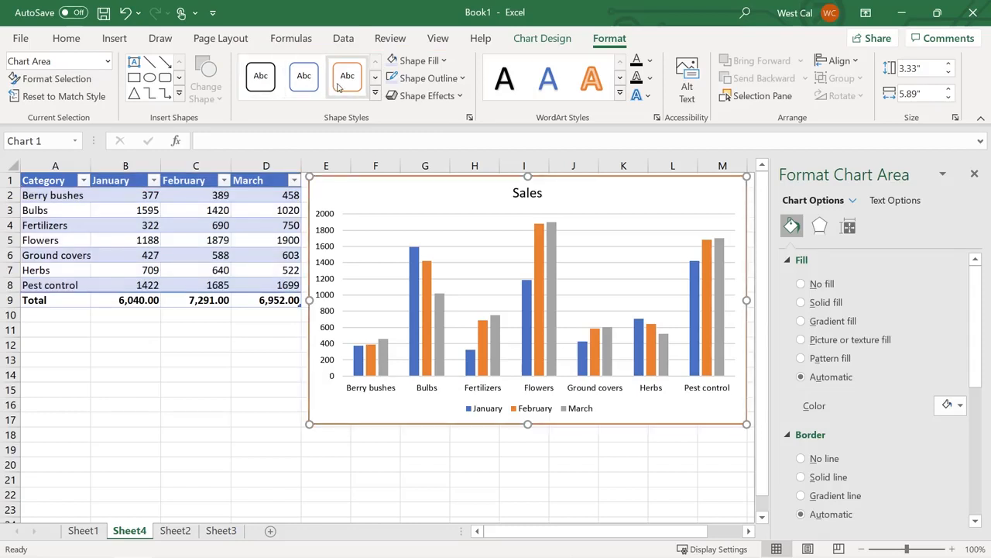
pyautogui.click(422, 61)
pyautogui.click(444, 142)
pyautogui.click(454, 80)
pyautogui.click(460, 141)
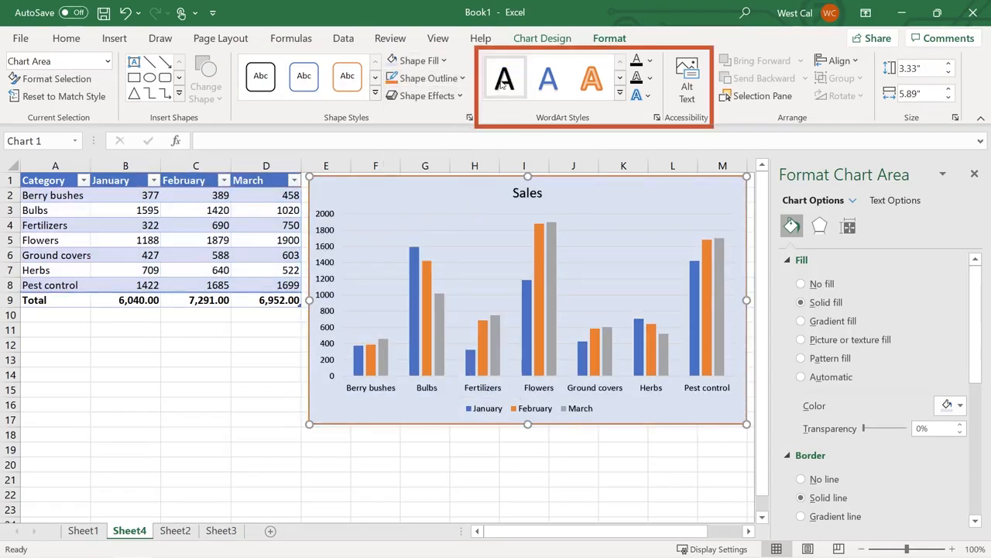
# Try the blue WordArt style on the Sales chart's text and settle on the plain black style.
pyautogui.click(546, 84)
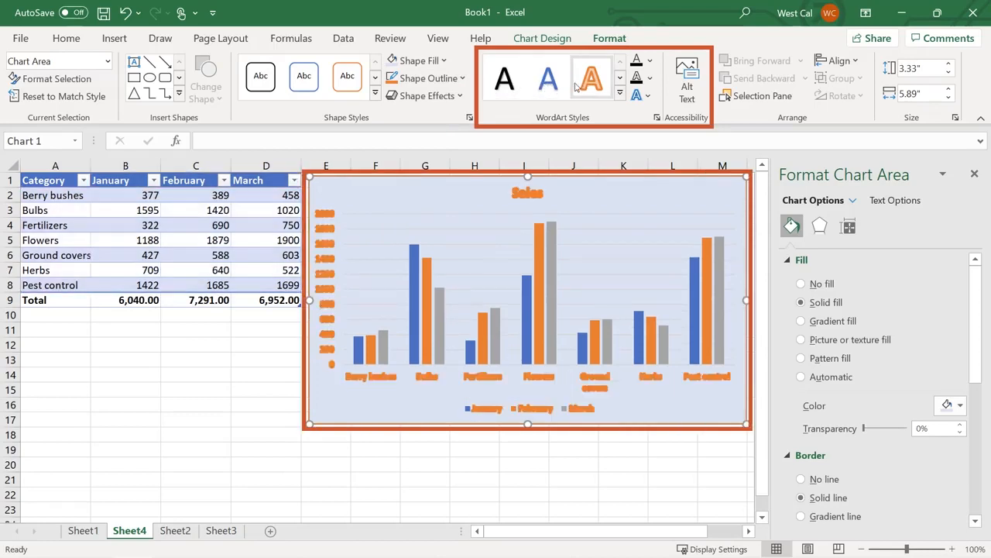
pyautogui.click(505, 85)
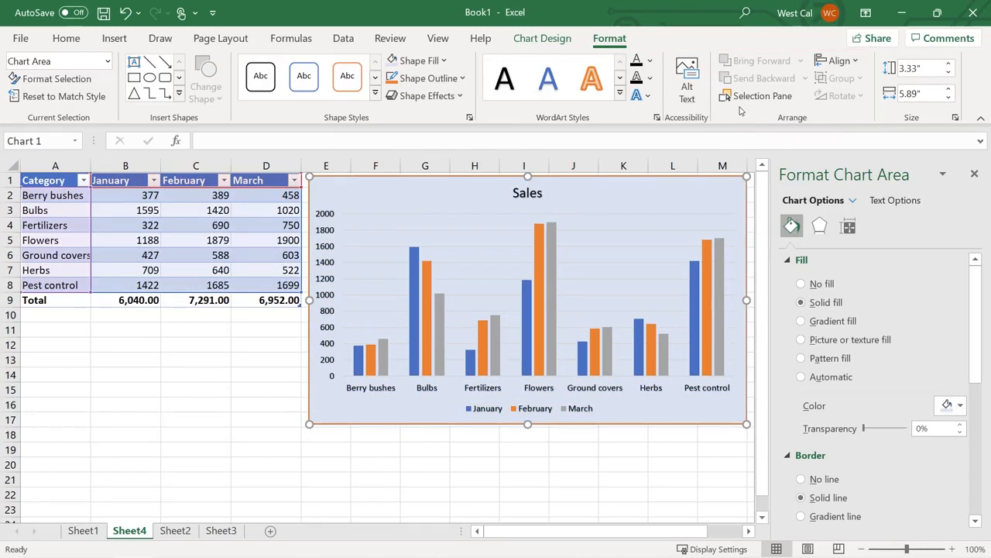
# Set the Sales chart's height to 3.5 inches and open its width for editing.
pyautogui.click(909, 69)
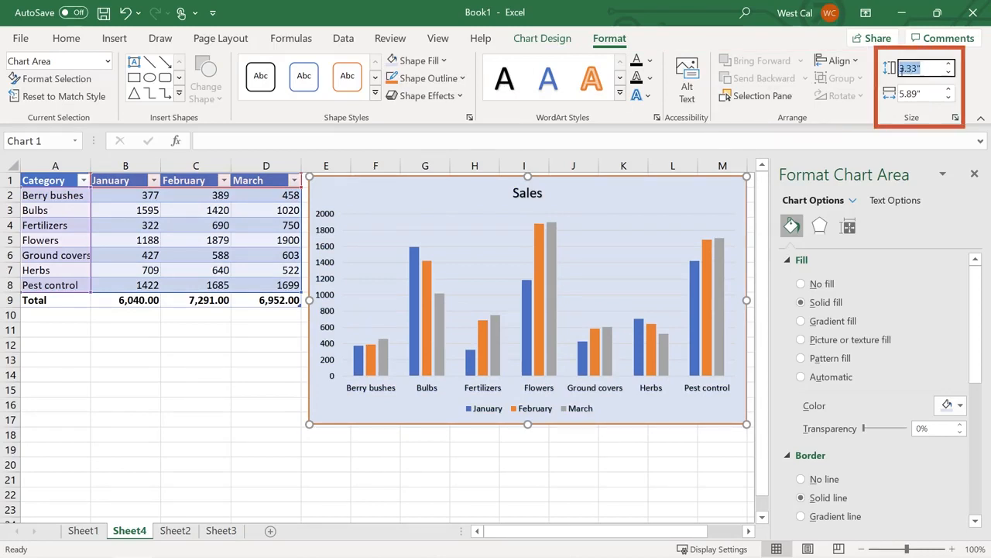
pyautogui.write('3.5')
pyautogui.press('Return')
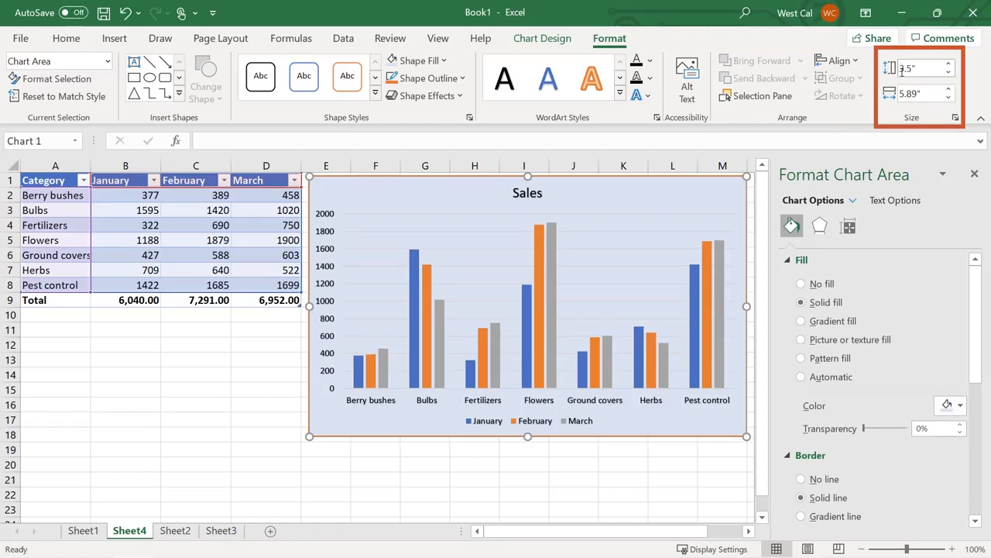
pyautogui.click(906, 93)
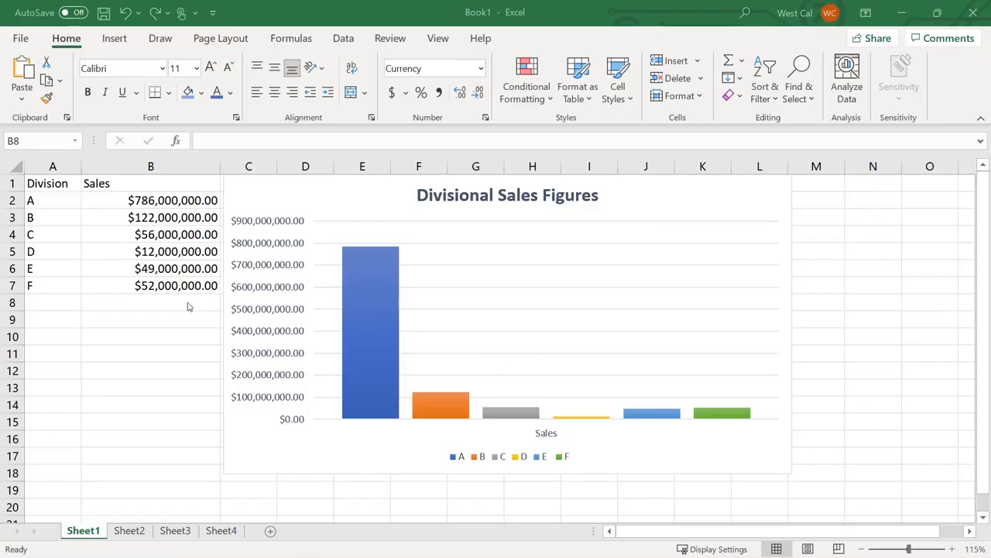
# Apply the chart style with outlined, semi-transparent columns and a plain gray title to the Divisional Sales Figures chart.
pyautogui.click(191, 306)
pyautogui.click(369, 201)
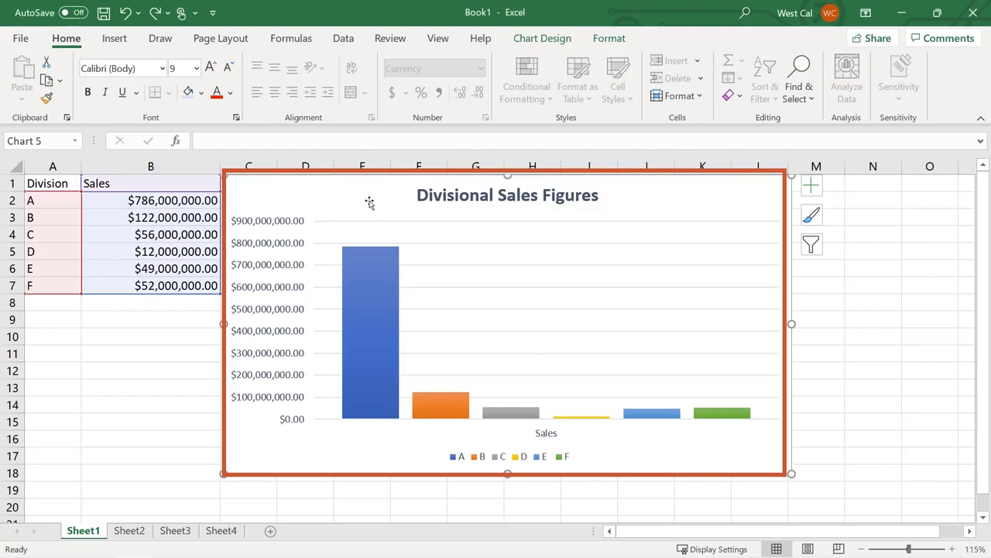
pyautogui.click(542, 38)
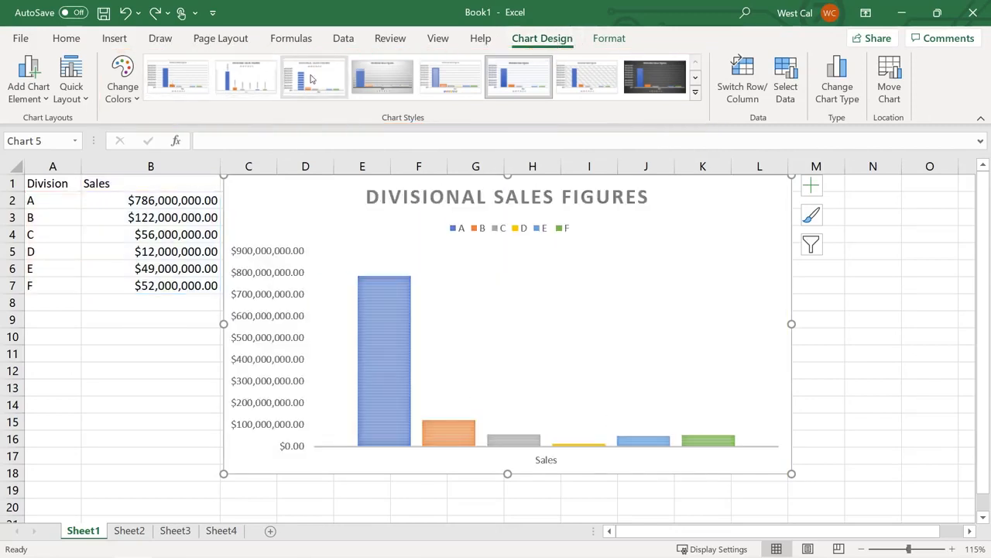
pyautogui.click(449, 81)
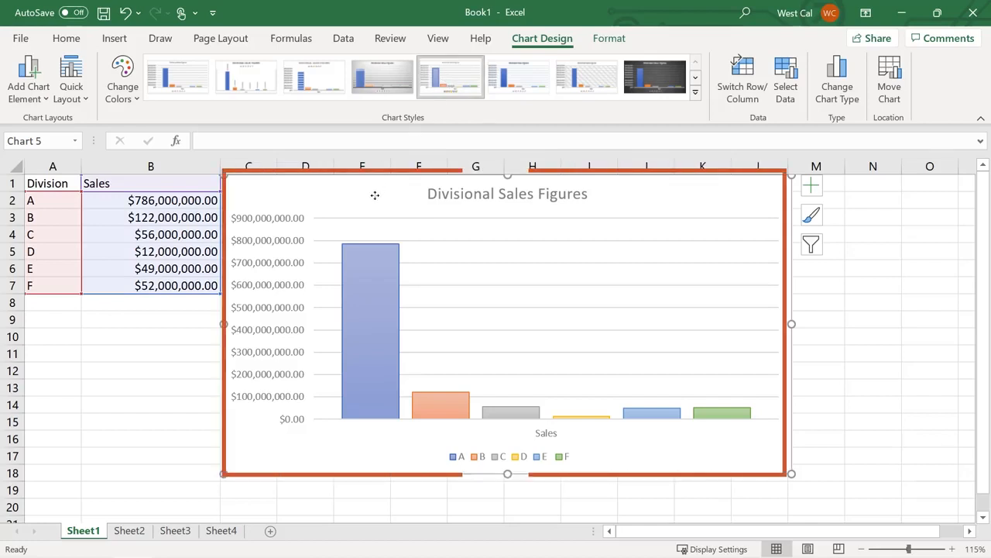
# Browse the style previews available for the Divisional Sales Figures chart.
pyautogui.click(819, 221)
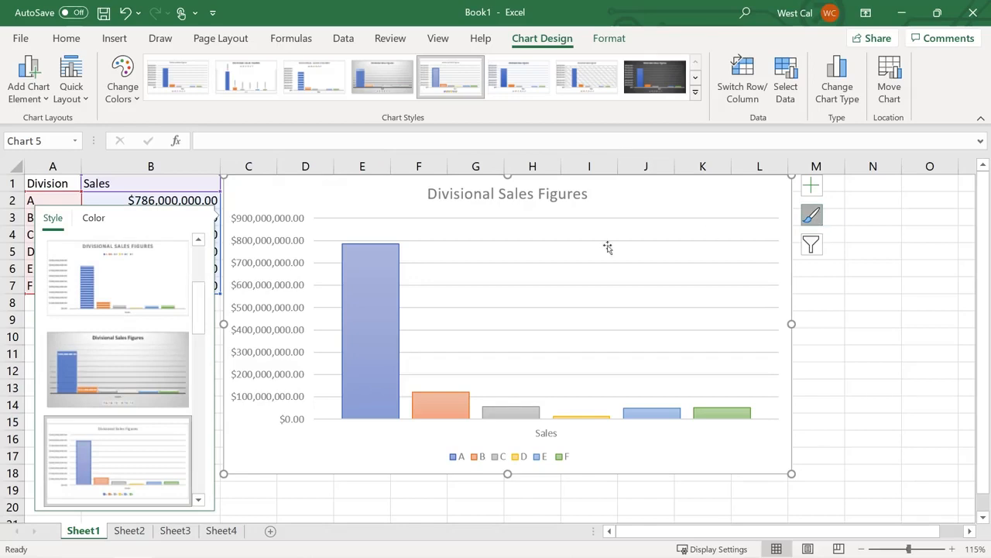
pyautogui.scroll(-2, 201, 317)
pyautogui.scroll(-1, 201, 316)
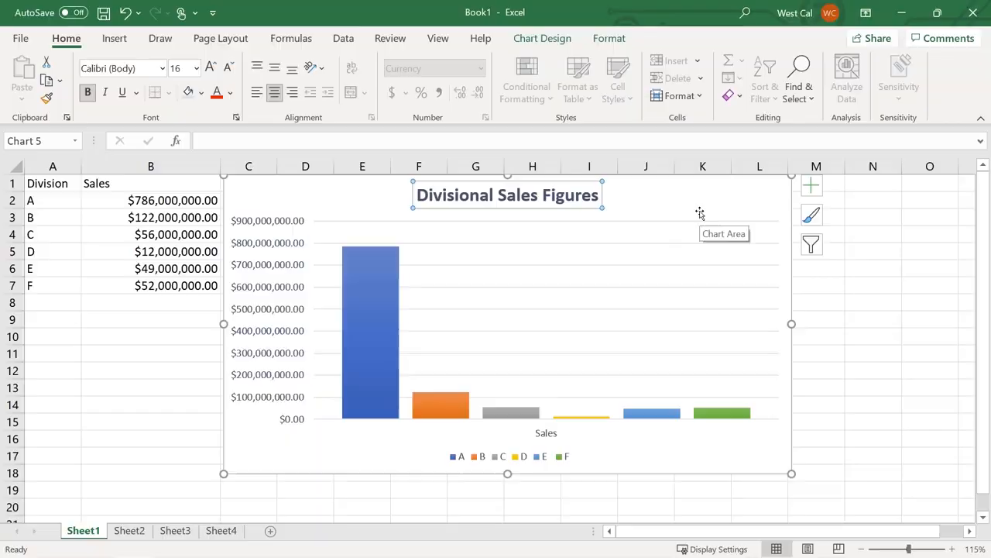
# Review the options for adding chart elements, including axes, data table and legend placement.
pyautogui.click(535, 40)
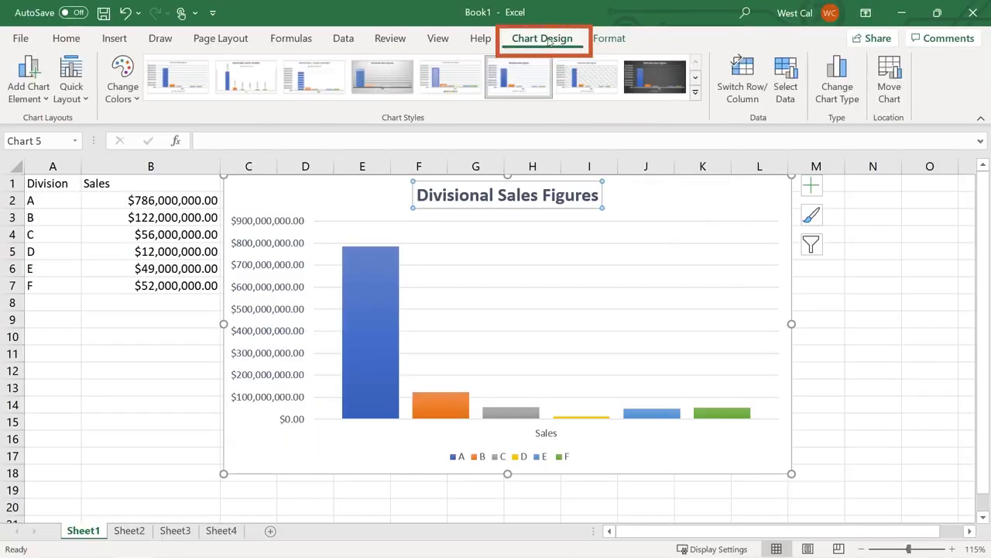
pyautogui.click(46, 101)
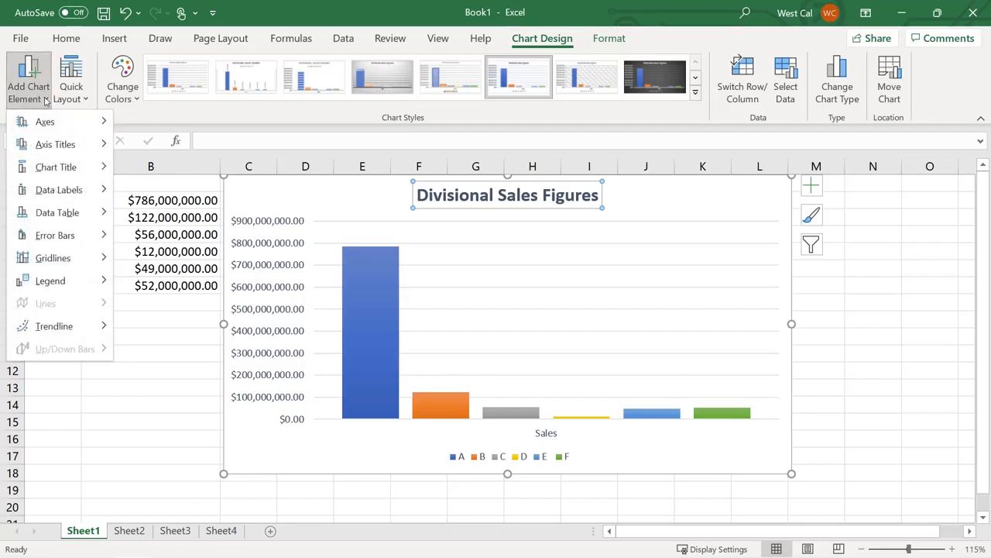
pyautogui.moveTo(64, 123)
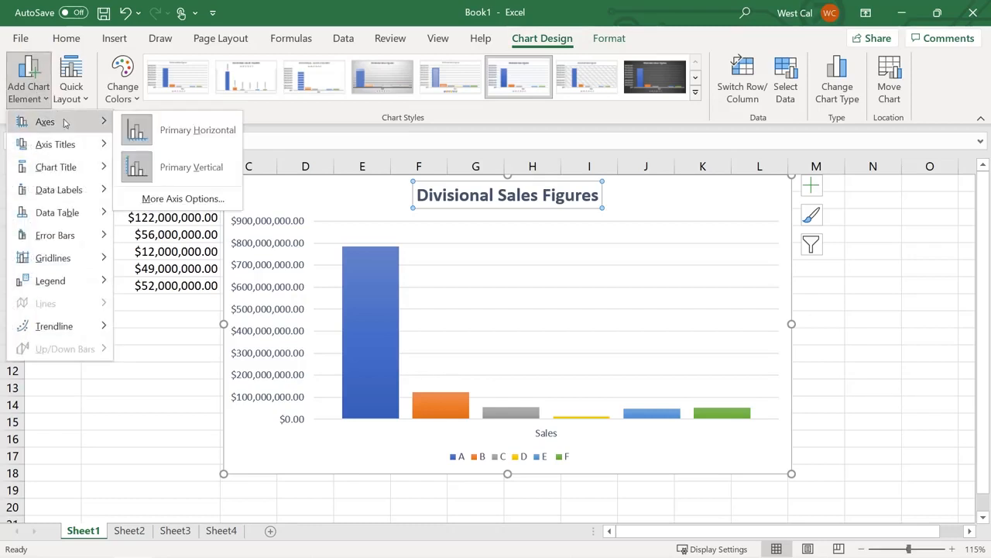
pyautogui.moveTo(68, 214)
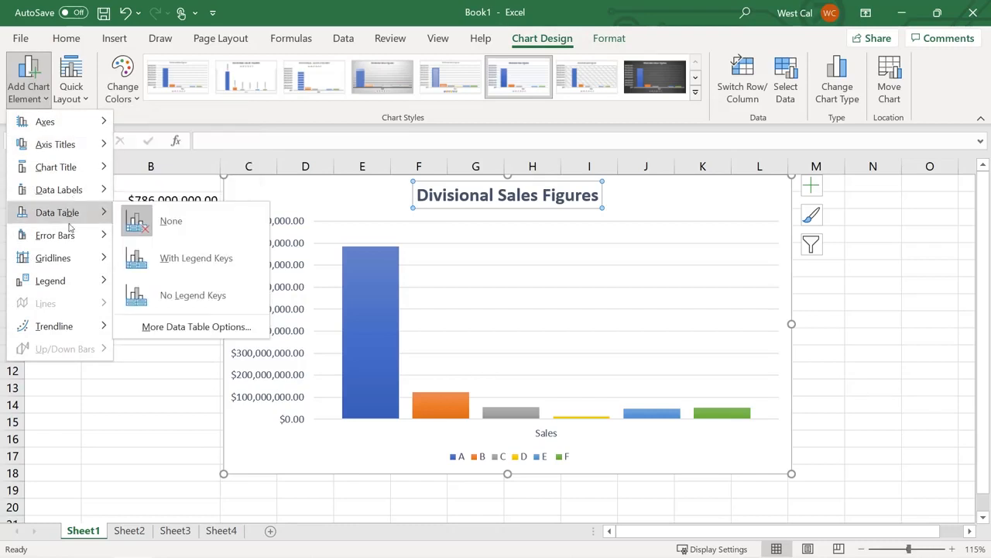
pyautogui.moveTo(79, 283)
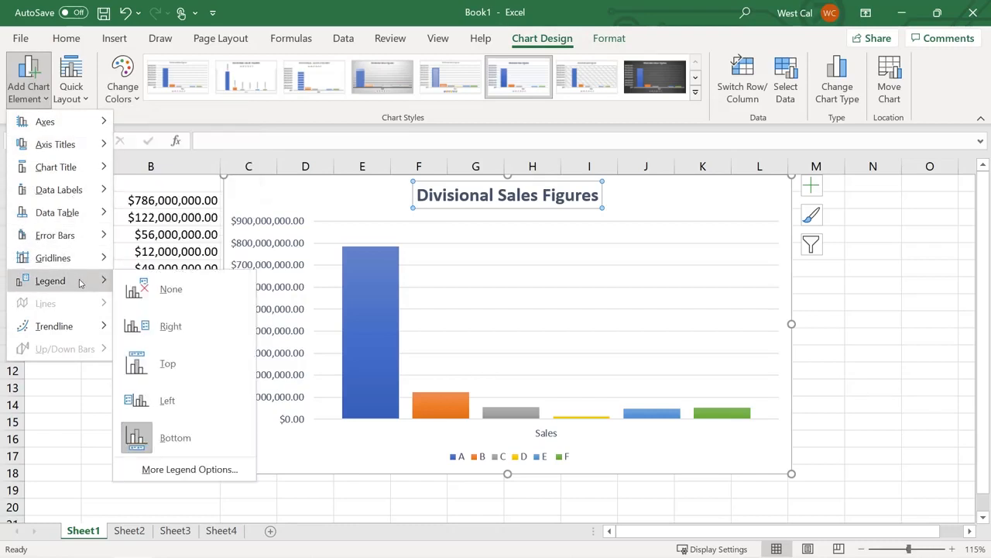
pyautogui.press('Escape')
pyautogui.press('Escape')
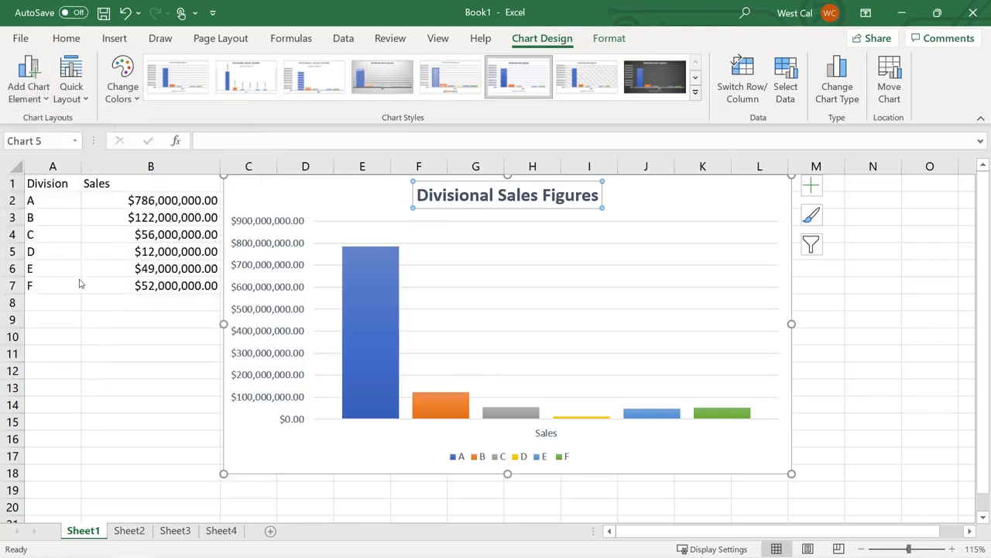
# Open the checklist of chart elements for the Divisional Sales Figures chart.
pyautogui.click(812, 186)
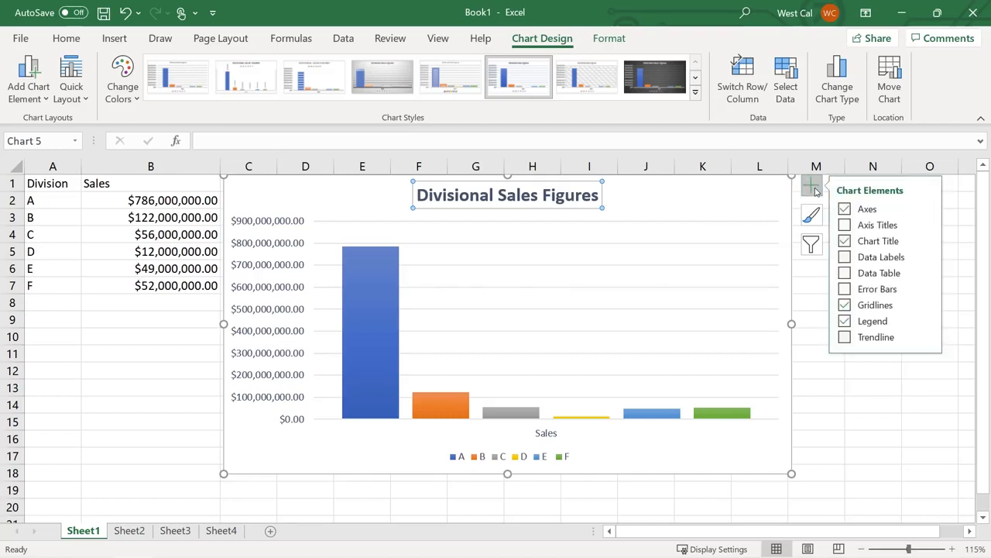